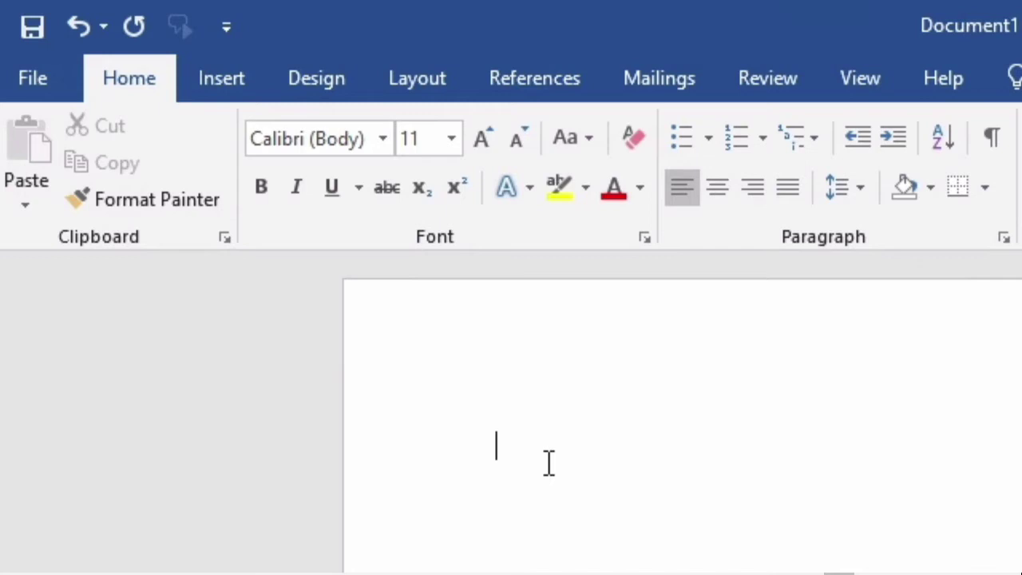
- Type the names Font, Font Size, Increase Font Size … Font Colour, one per line
type("Font")
type(" Font Size Inc")
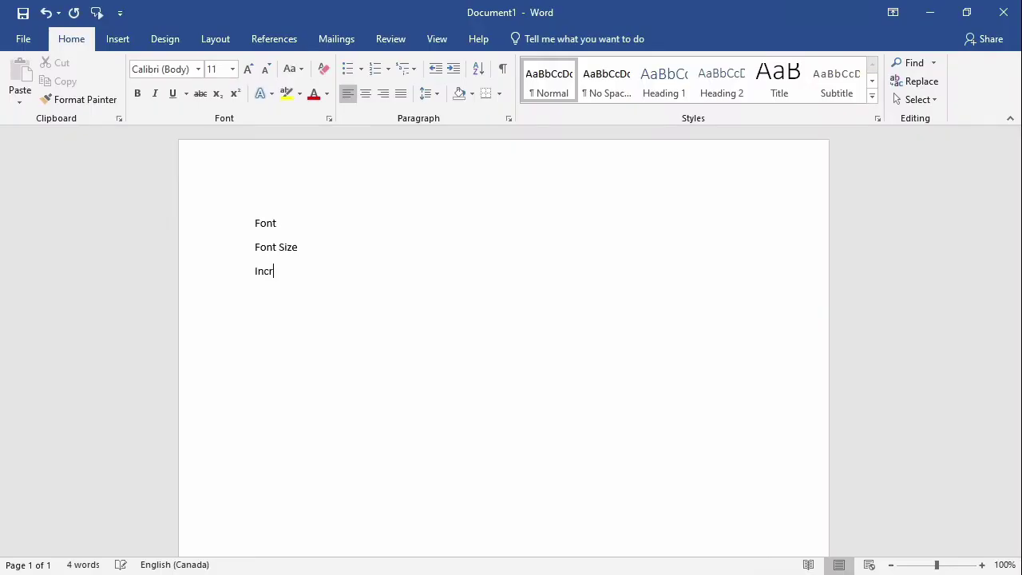
type("rease Font Size Decrease Font Size Change Case Clear All Formatting Bold Italic Underline Strike")
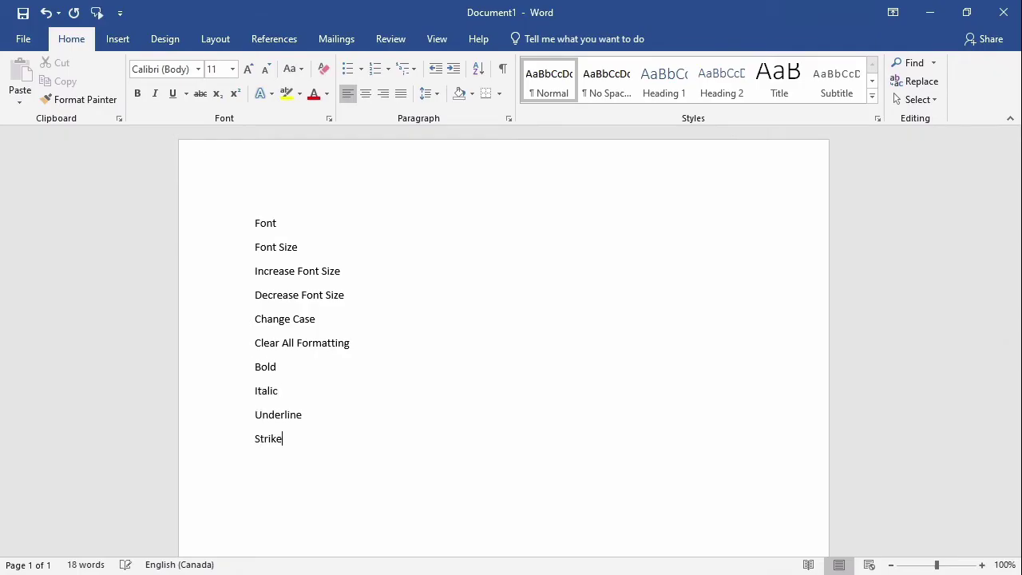
type("through Subscript Superscript Text Effects and Typography T")
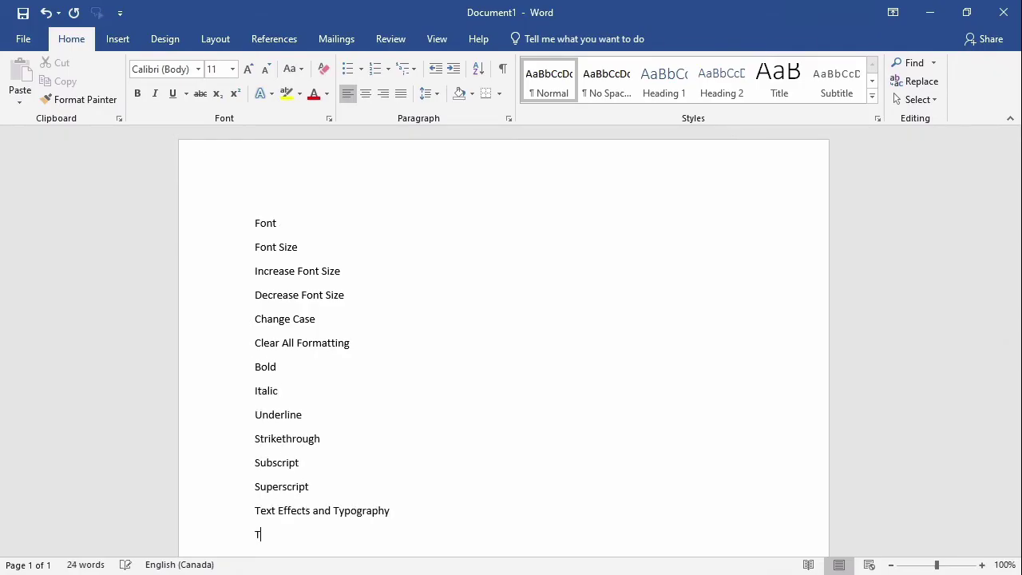
type("ext Highlight Colour ")
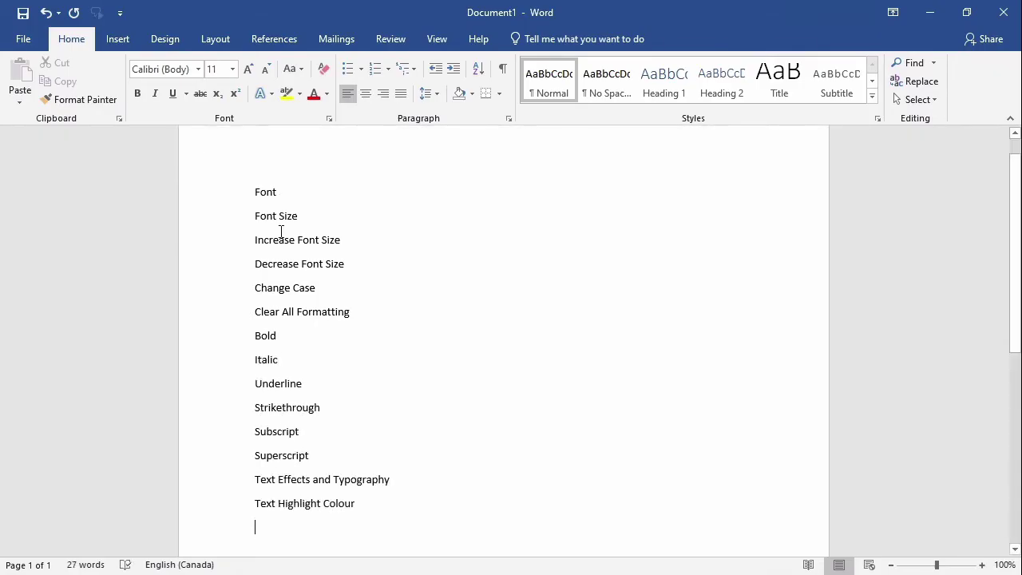
type("Font Colour")
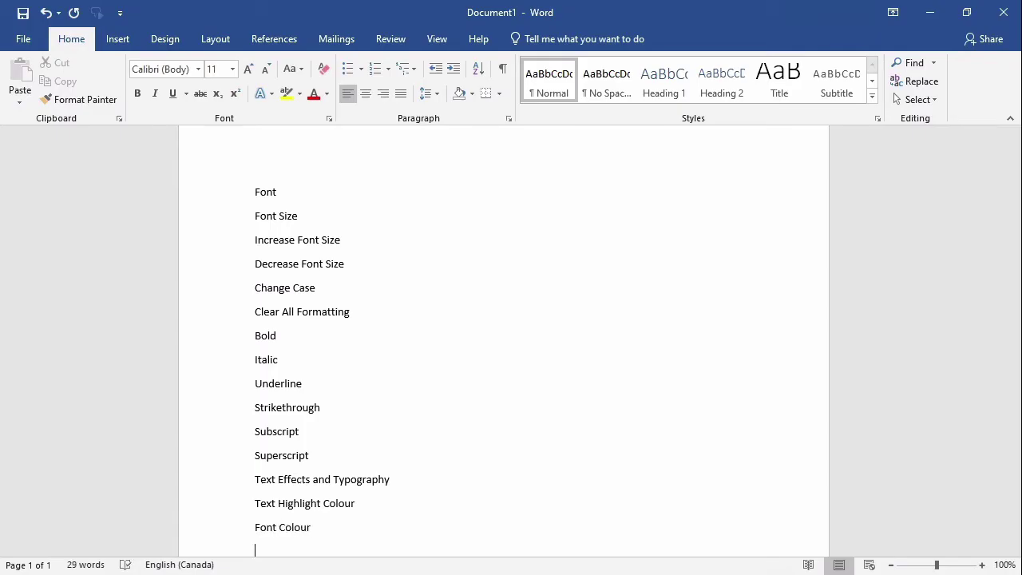
scroll(281, 234, "down", 1)
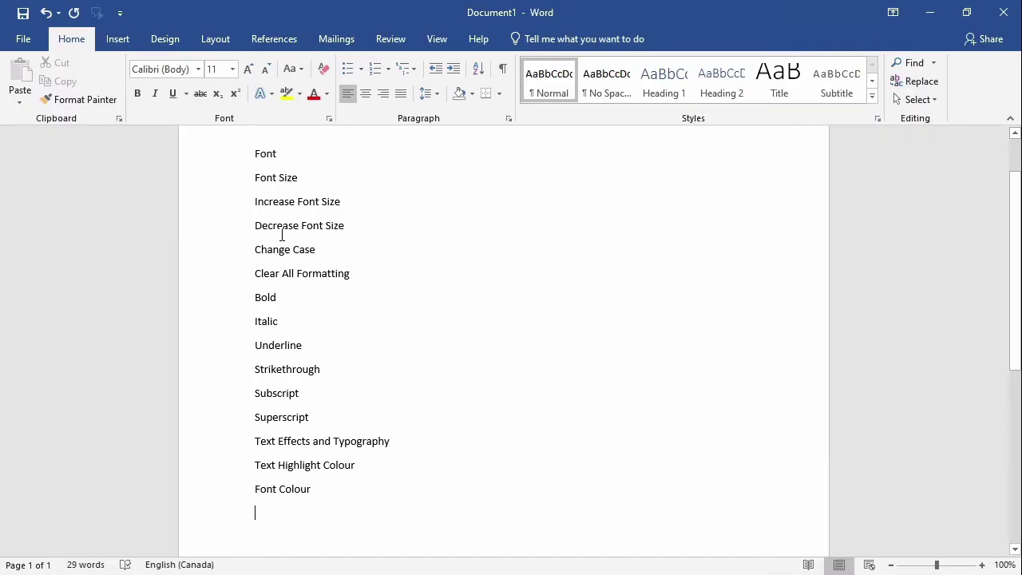
- Make the word Bold bold and the word Italic italic
left_click_drag(279, 293, 248, 295)
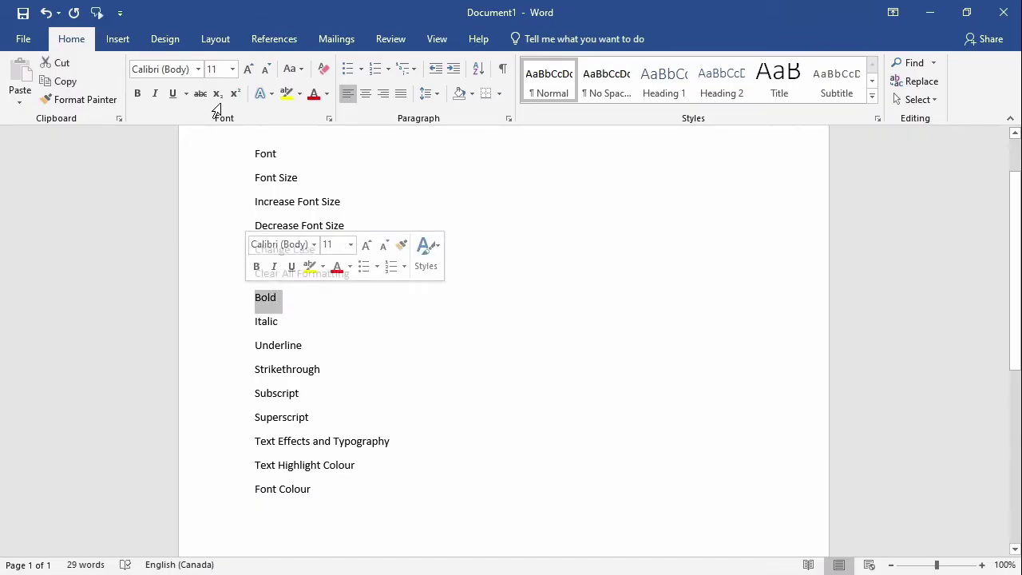
left_click(137, 95)
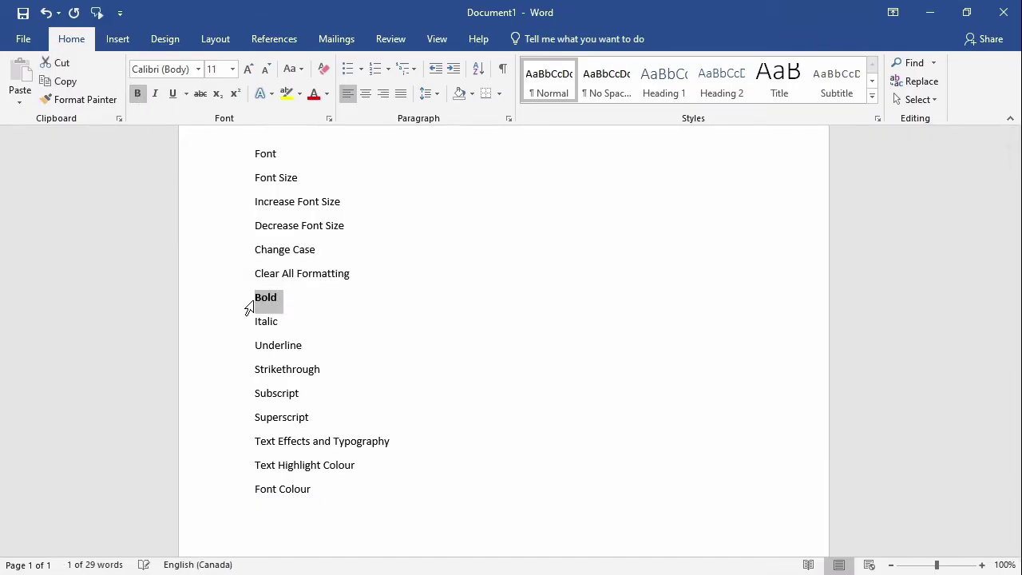
double_click(265, 321)
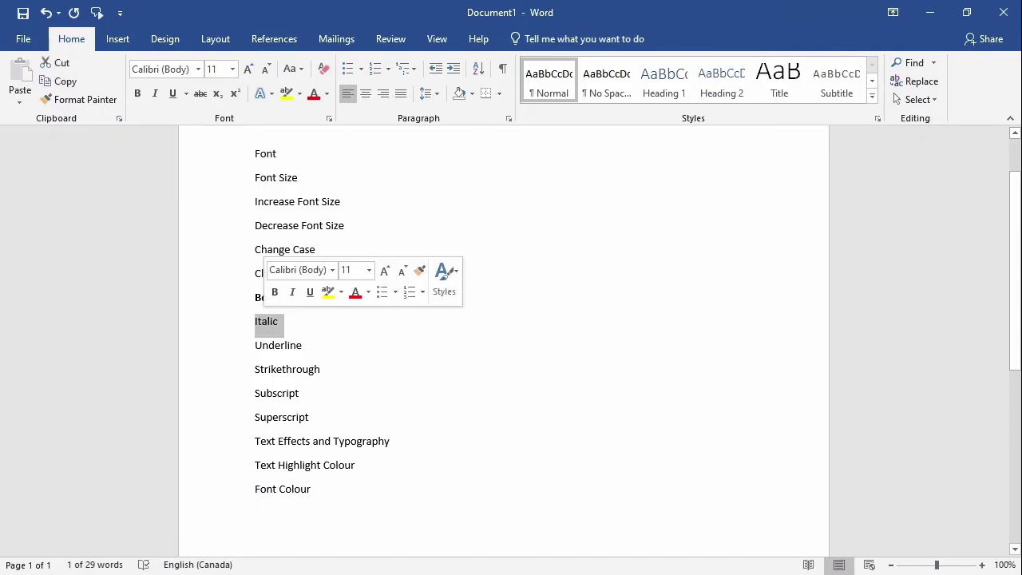
left_click(155, 94)
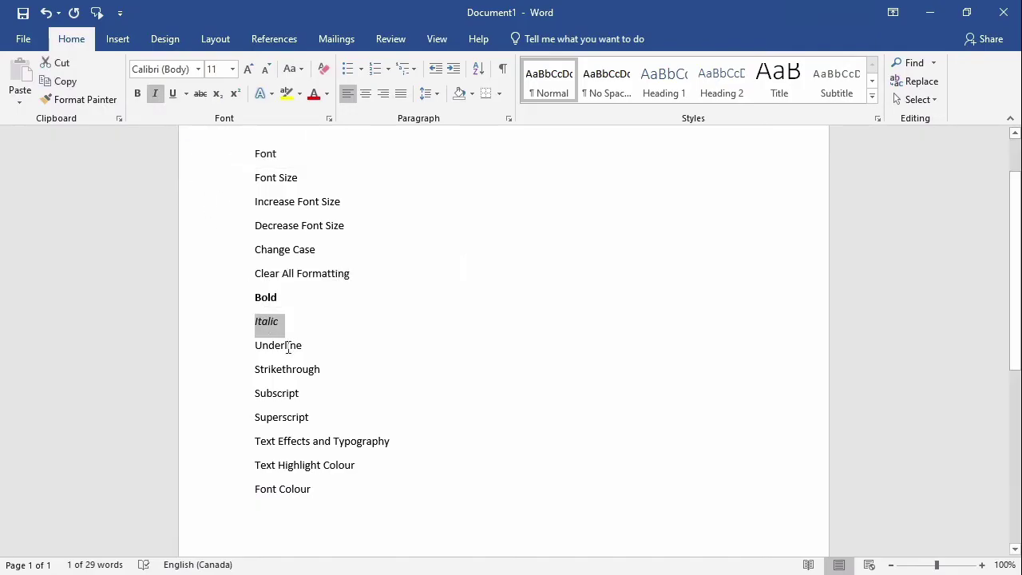
- Underline the word Underline and strike through the word Strikethrough
left_click(289, 345)
left_click(174, 94)
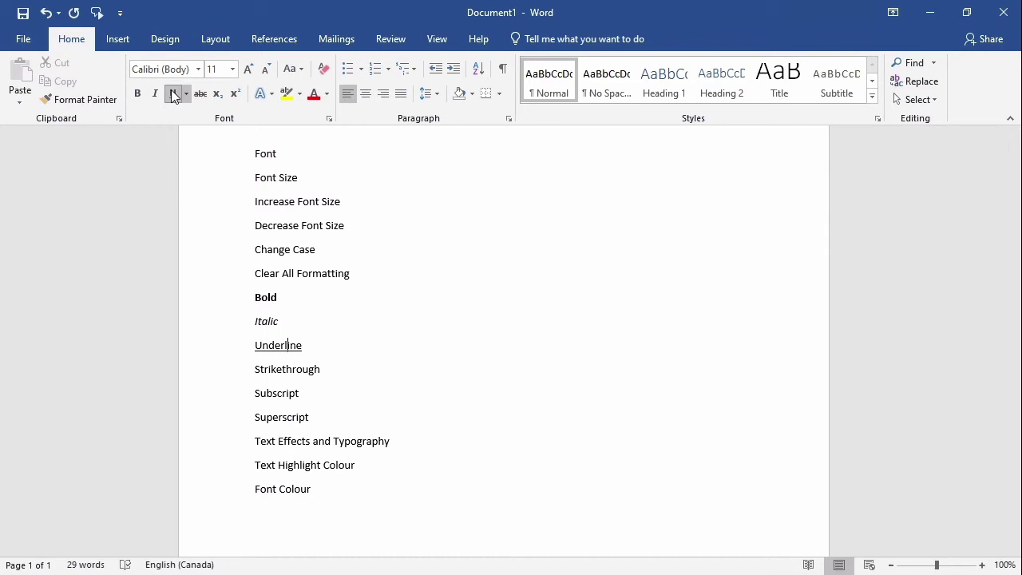
left_click(276, 368)
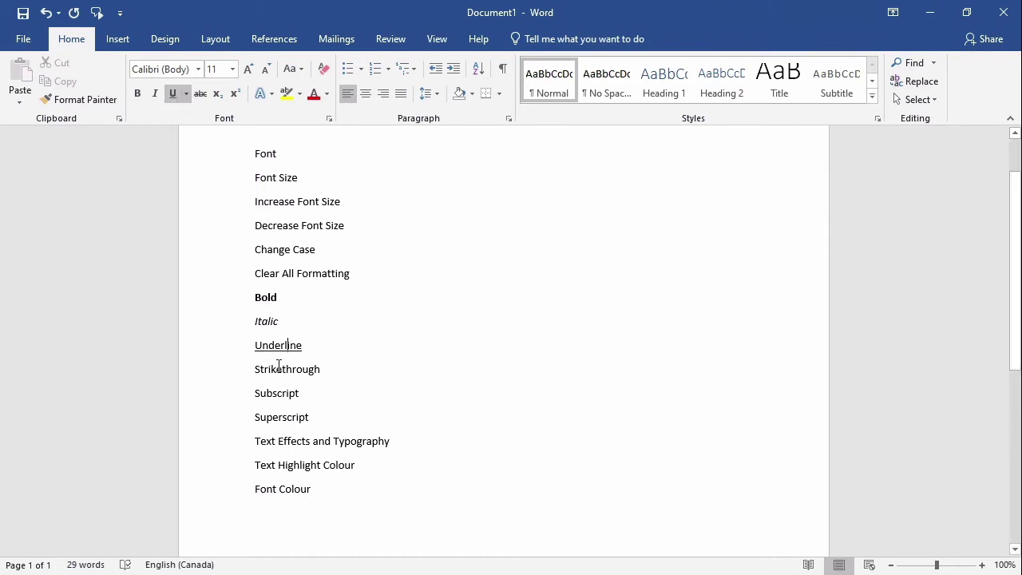
left_click(200, 94)
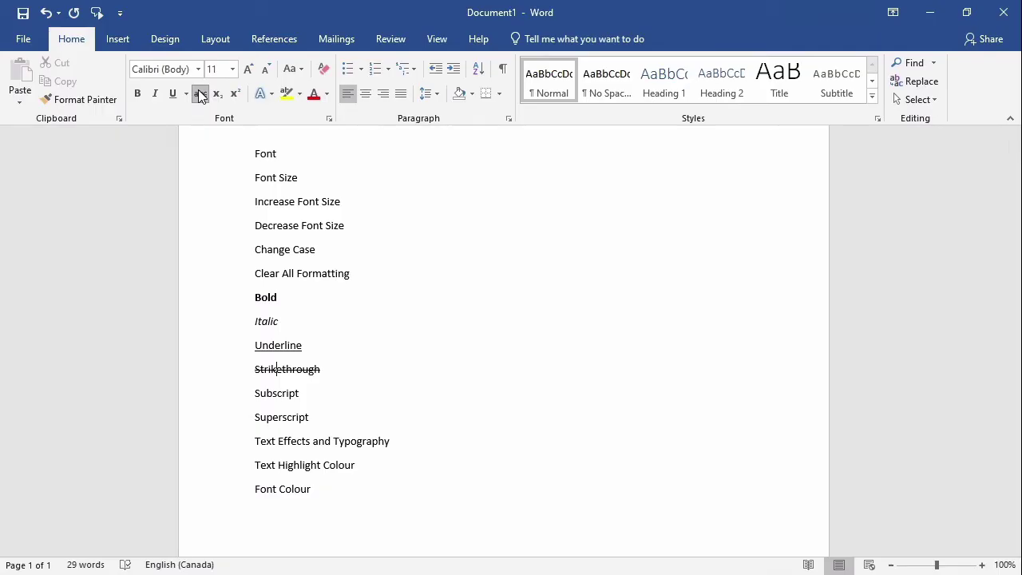
left_click(320, 392)
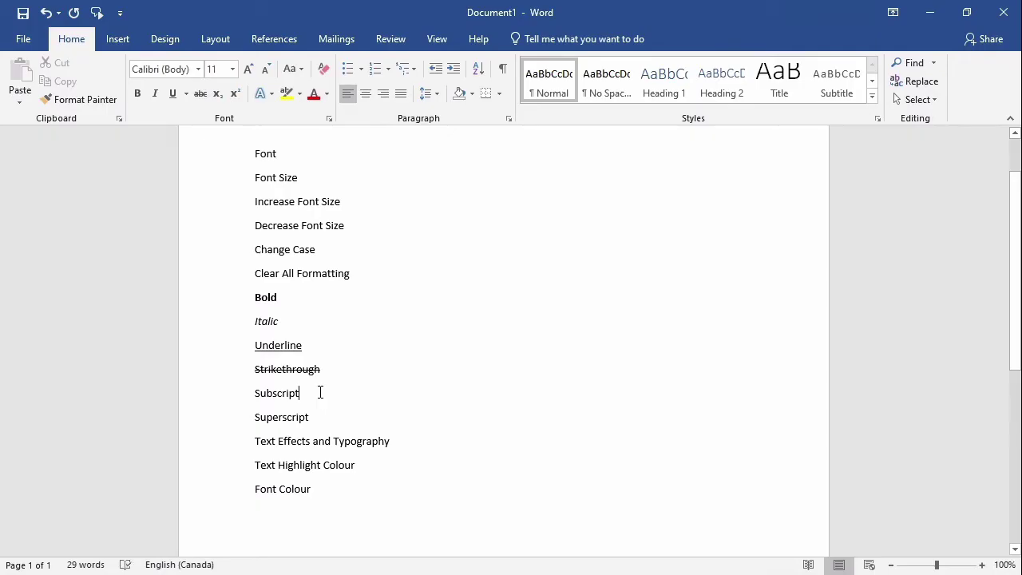
- Add a subscript 1 after Subscript and a superscript 2 after Superscript
type("1")
type("2")
left_click_drag(306, 393, 299, 393)
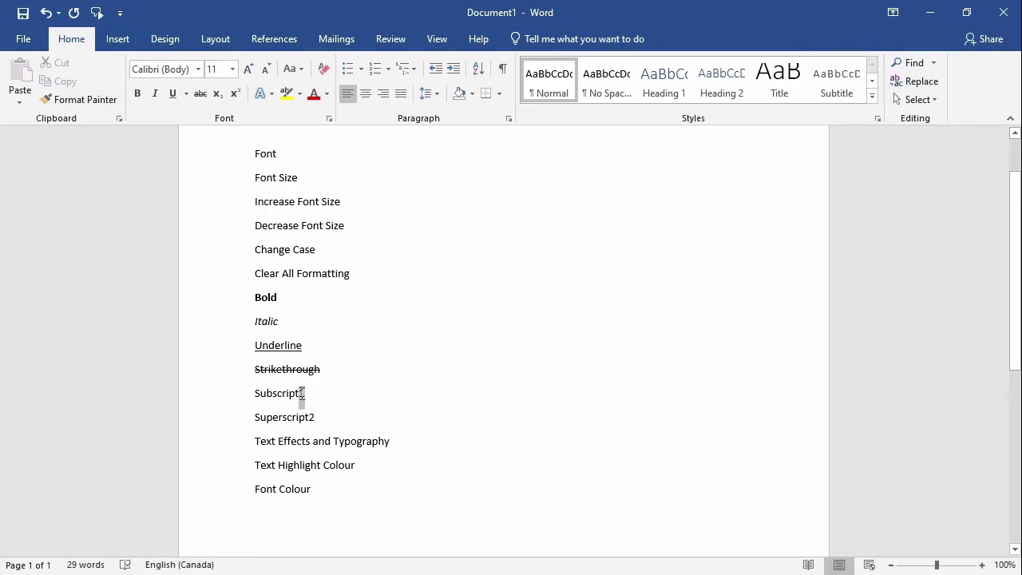
left_click(218, 98)
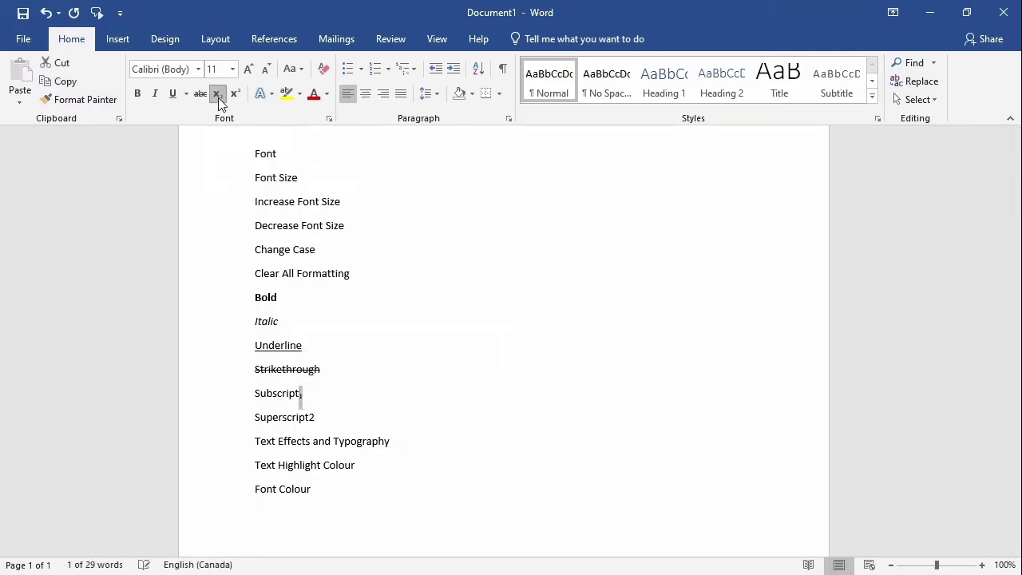
left_click(338, 414)
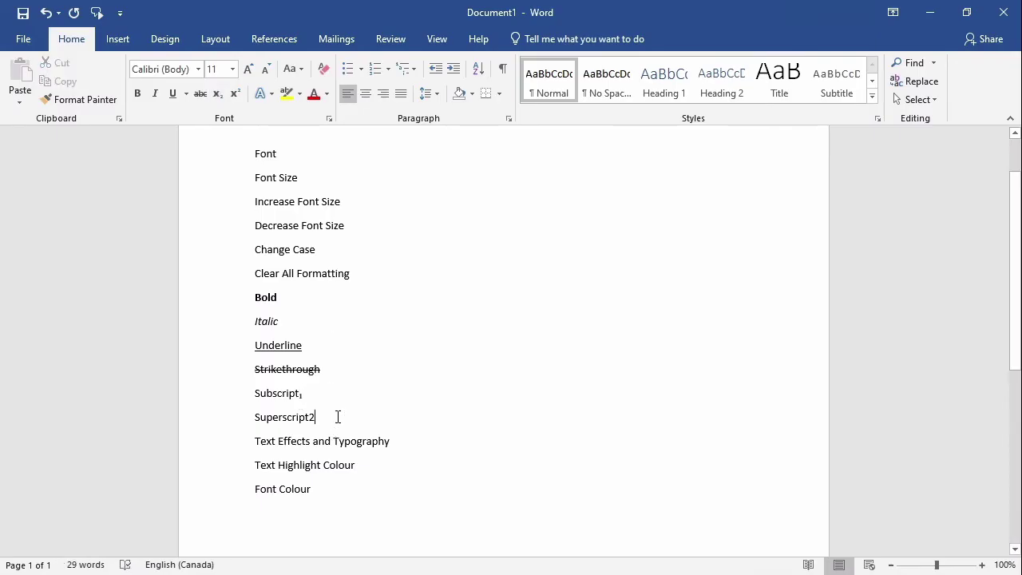
key("shift+Left")
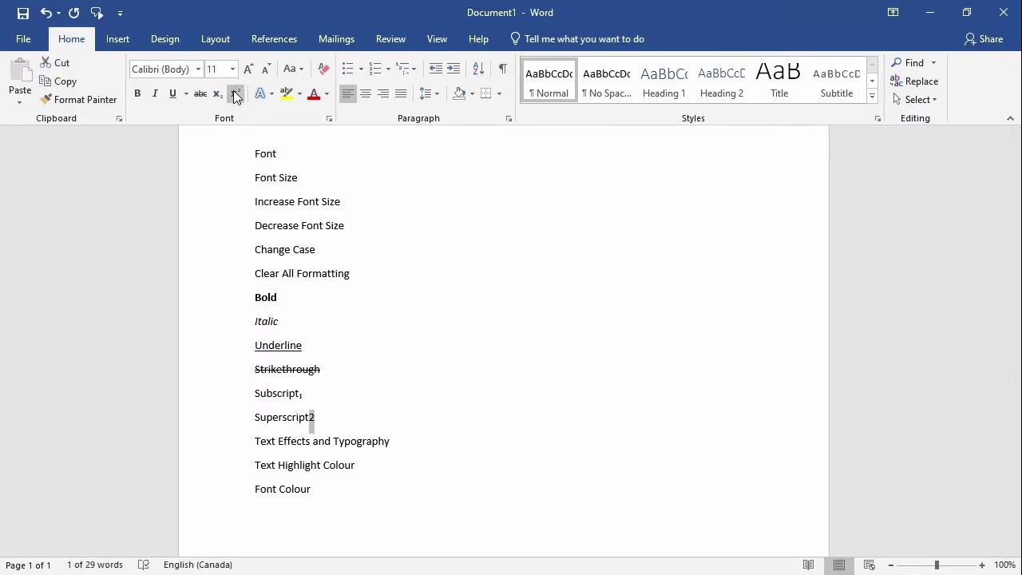
left_click(236, 94)
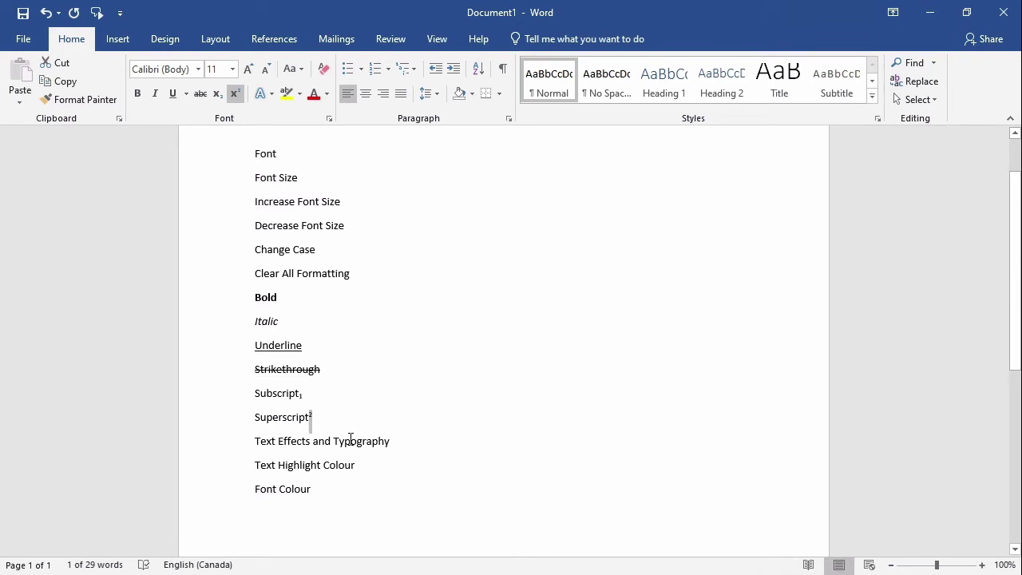
- Give the 'Text Effects and Typography' line a light outlined text effect style
left_click_drag(358, 440, 255, 444)
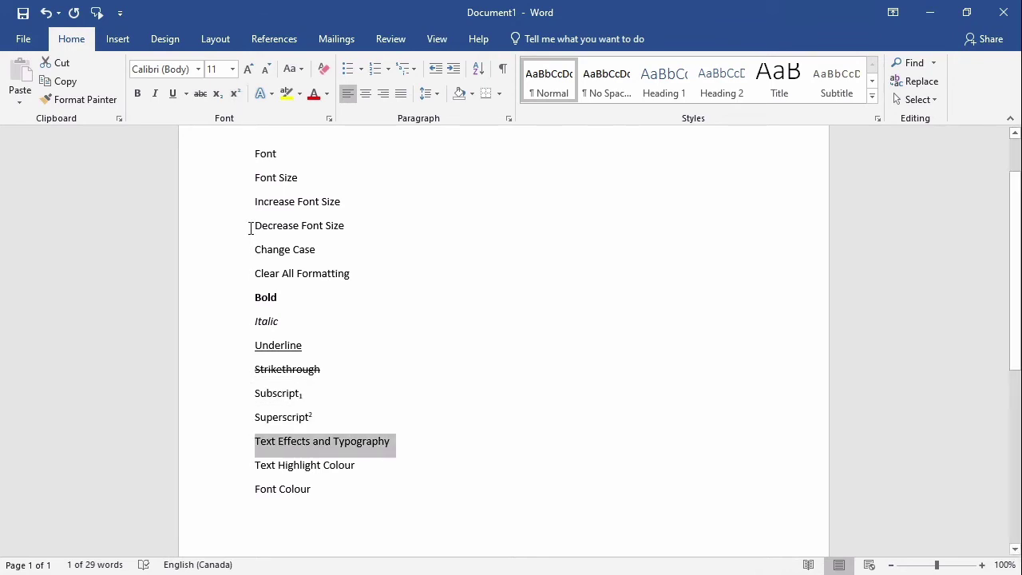
left_click(271, 95)
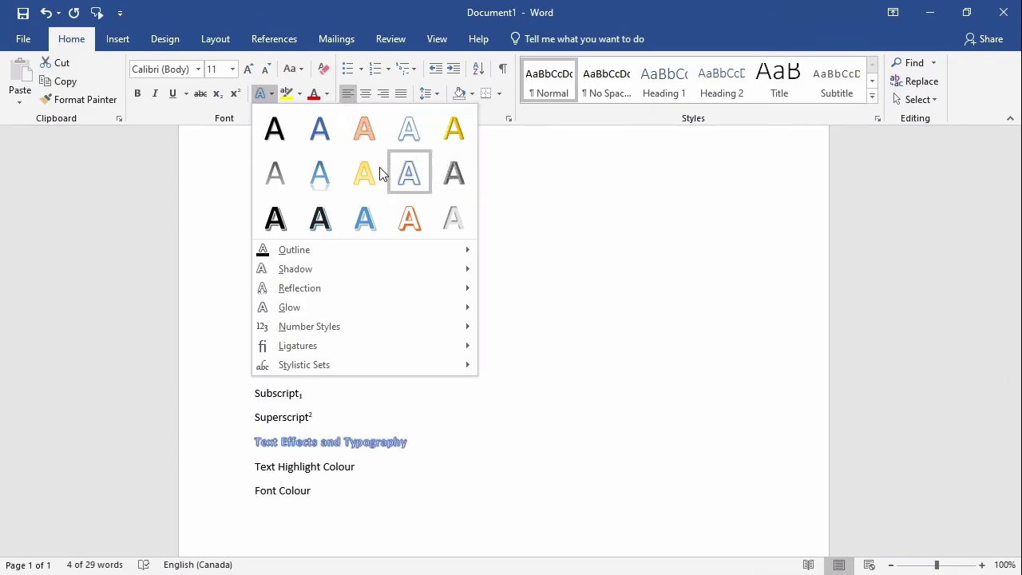
left_click(330, 170)
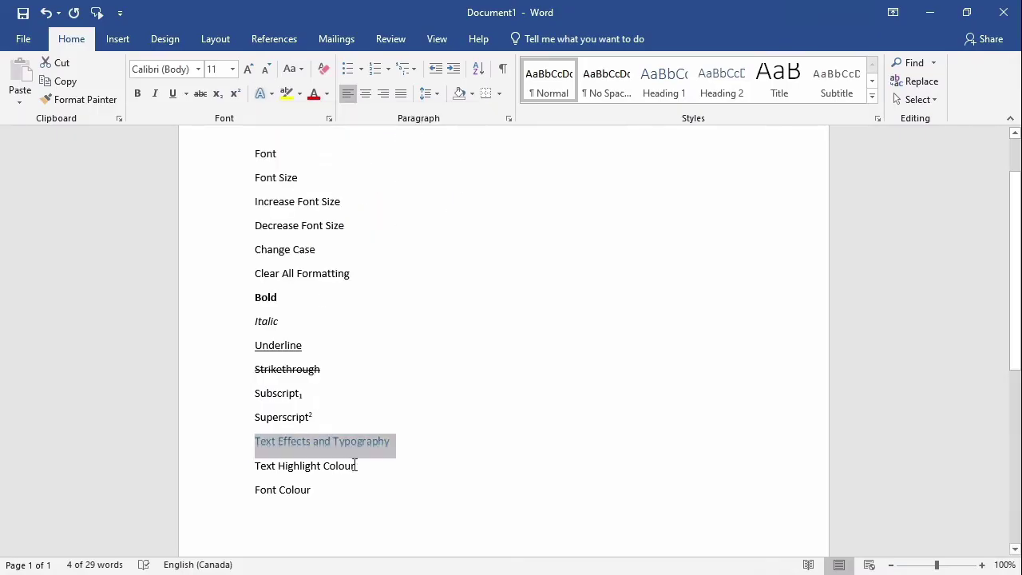
- Highlight 'Text Highlight Colour' in yellow and colour the 'Font Colour' line blue
left_click_drag(354, 465, 259, 467)
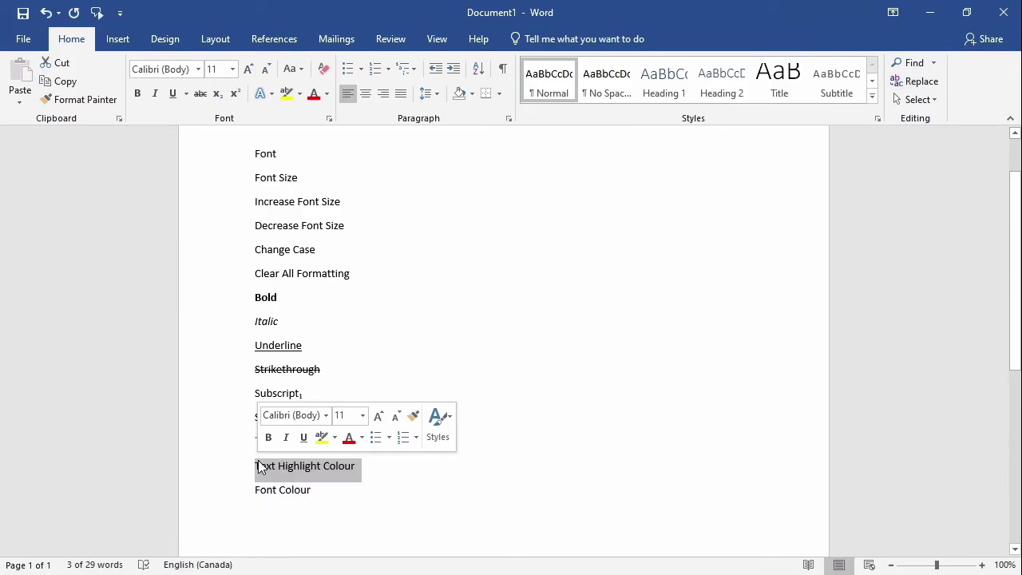
left_click(286, 94)
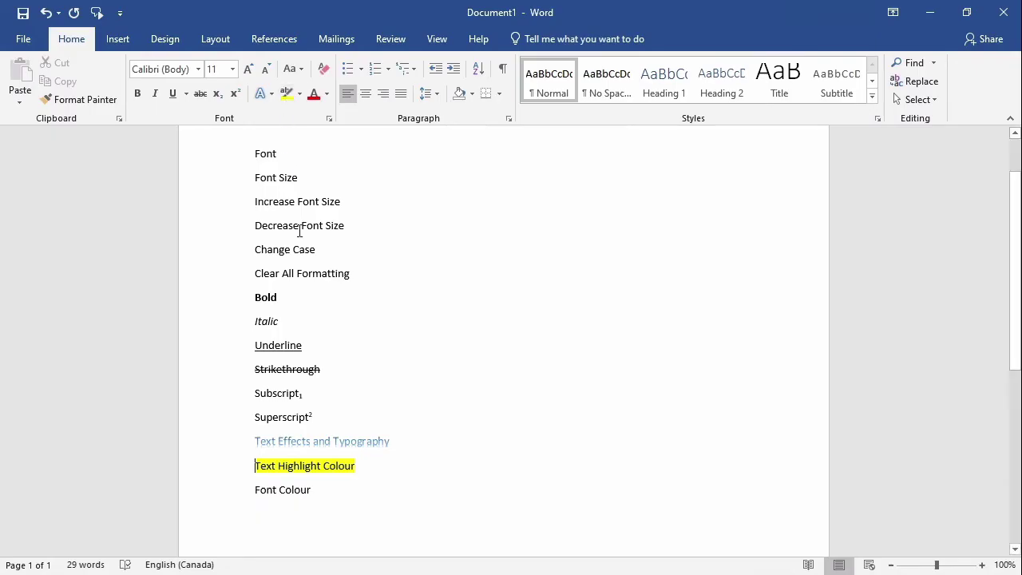
left_click_drag(310, 492, 255, 491)
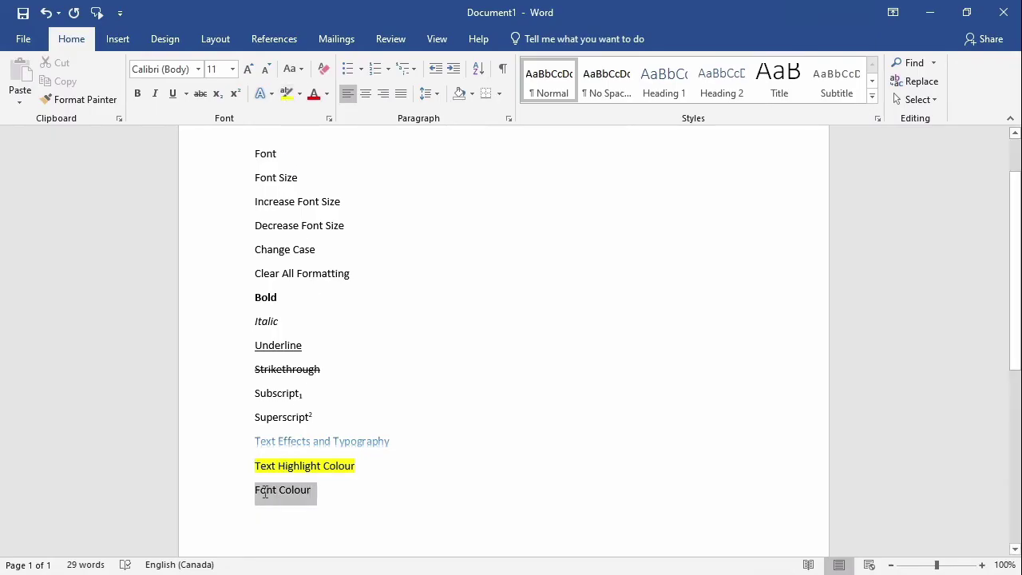
left_click(326, 94)
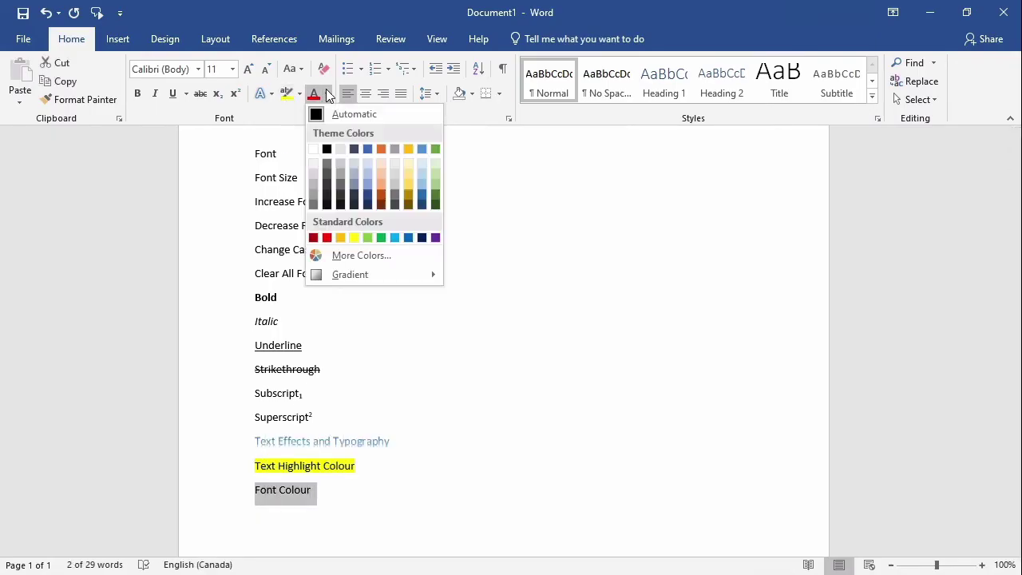
left_click(400, 246)
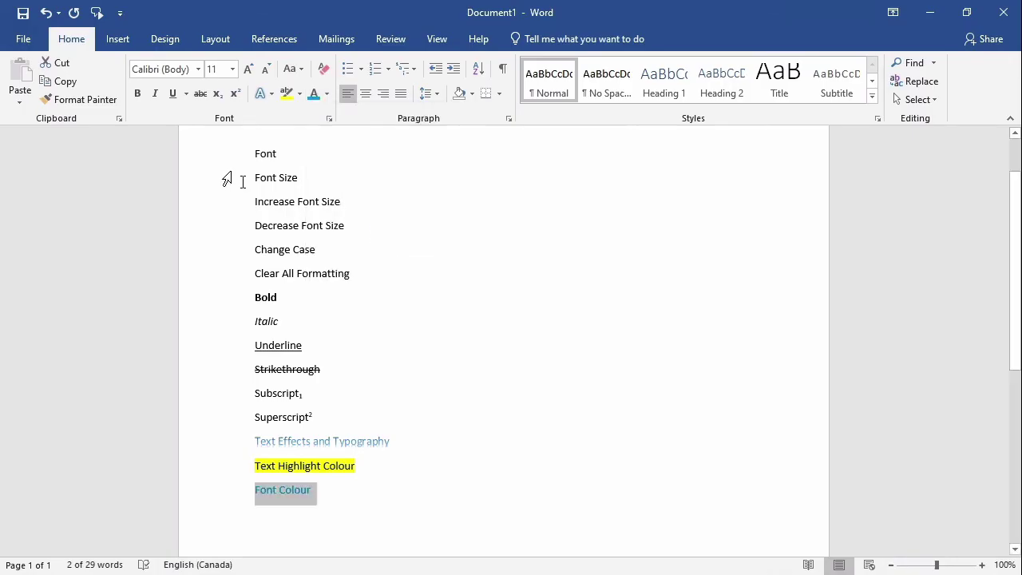
- Change the first-line word 'Font' to the Cambria typeface
left_click(266, 152)
double_click(266, 153)
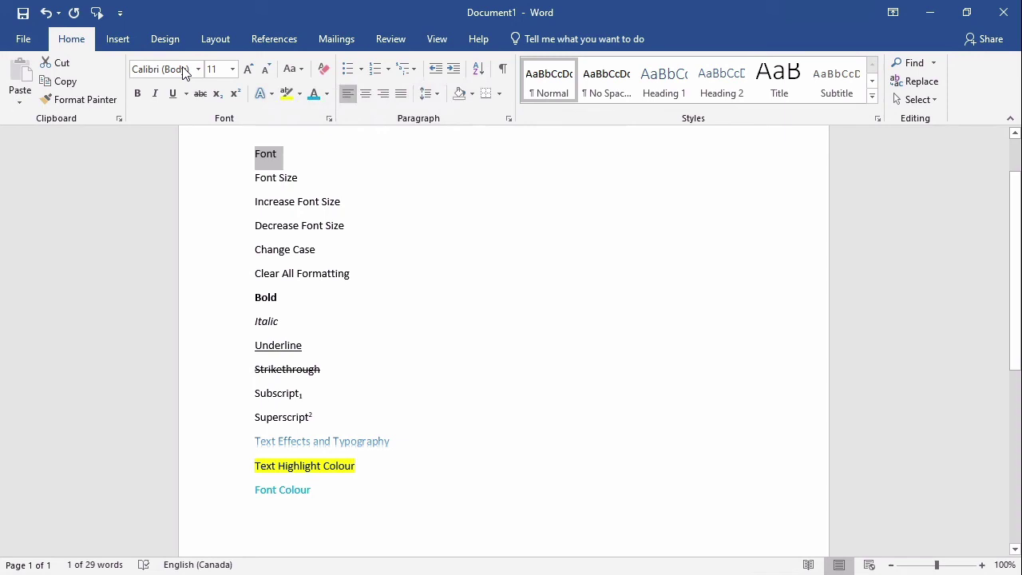
left_click(199, 68)
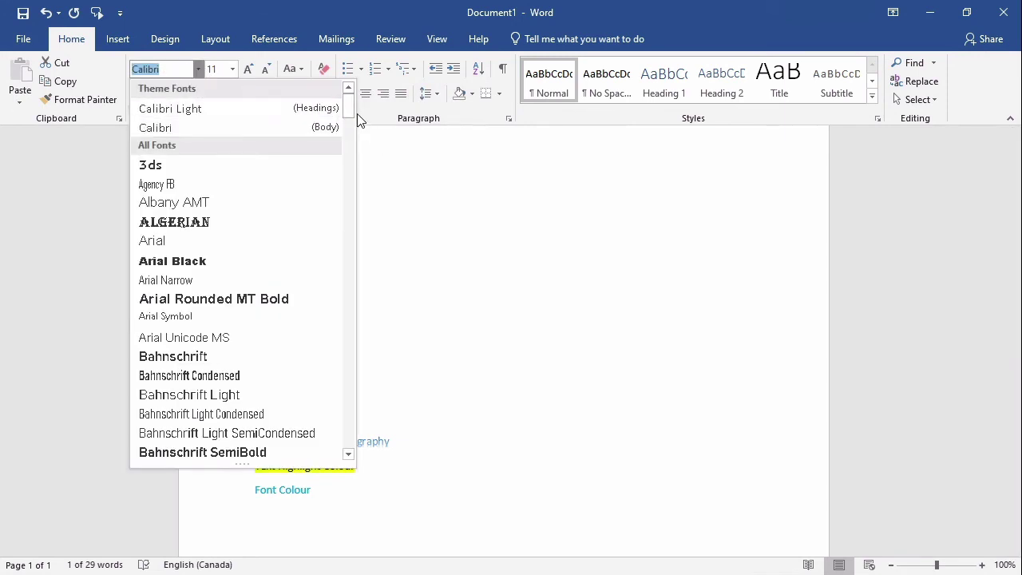
left_click_drag(350, 110, 349, 157)
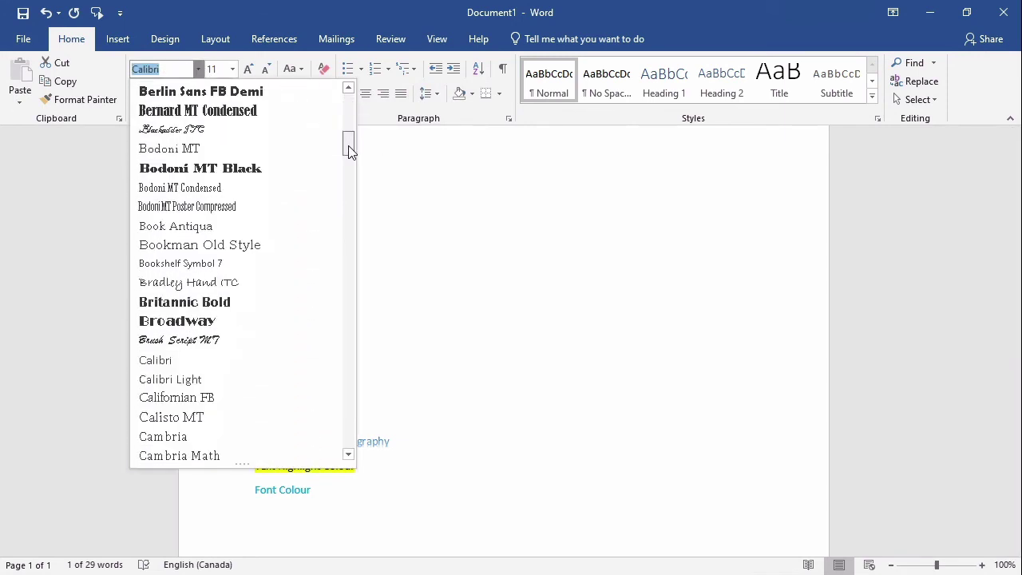
left_click(231, 327)
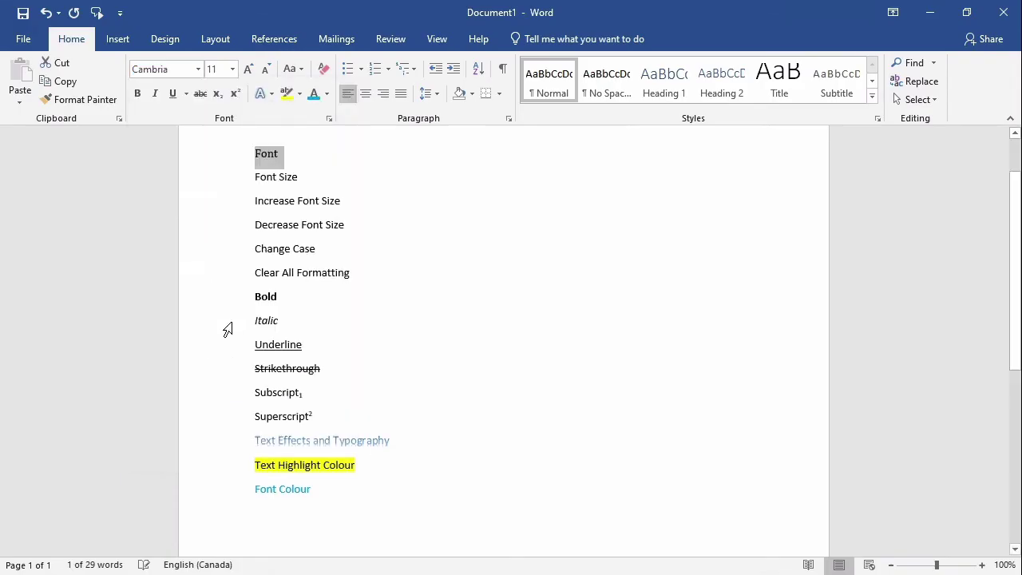
- Set the 'Font Size' line to 14 pt, first from the size list, then by typing 14
left_click(315, 202)
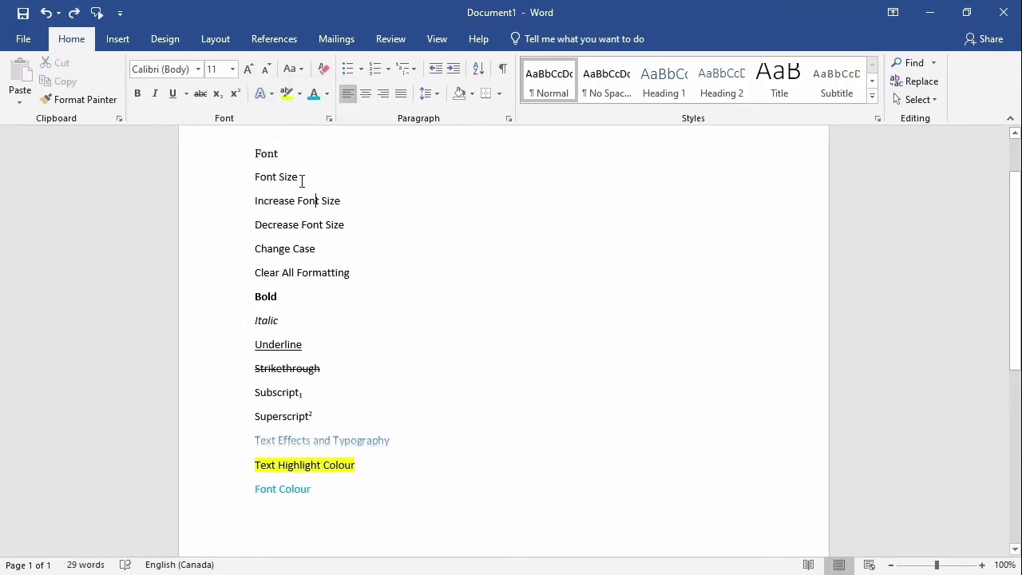
left_click_drag(301, 178, 251, 178)
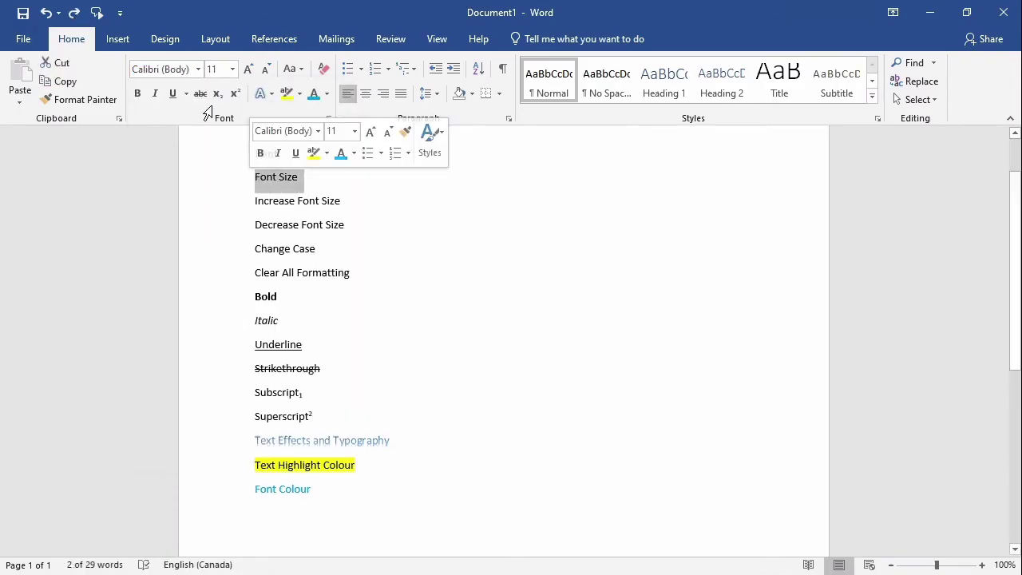
left_click(232, 70)
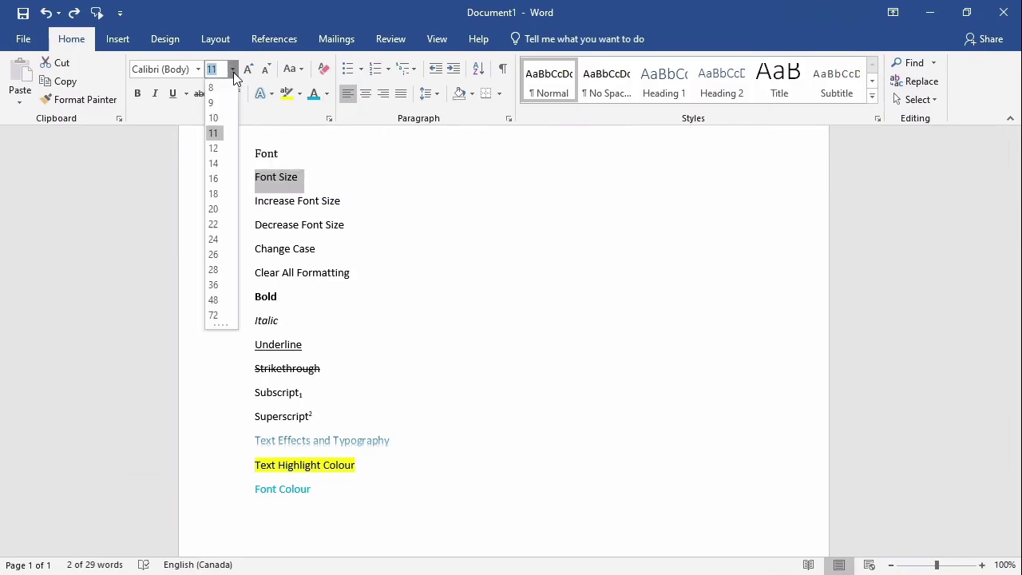
left_click(214, 163)
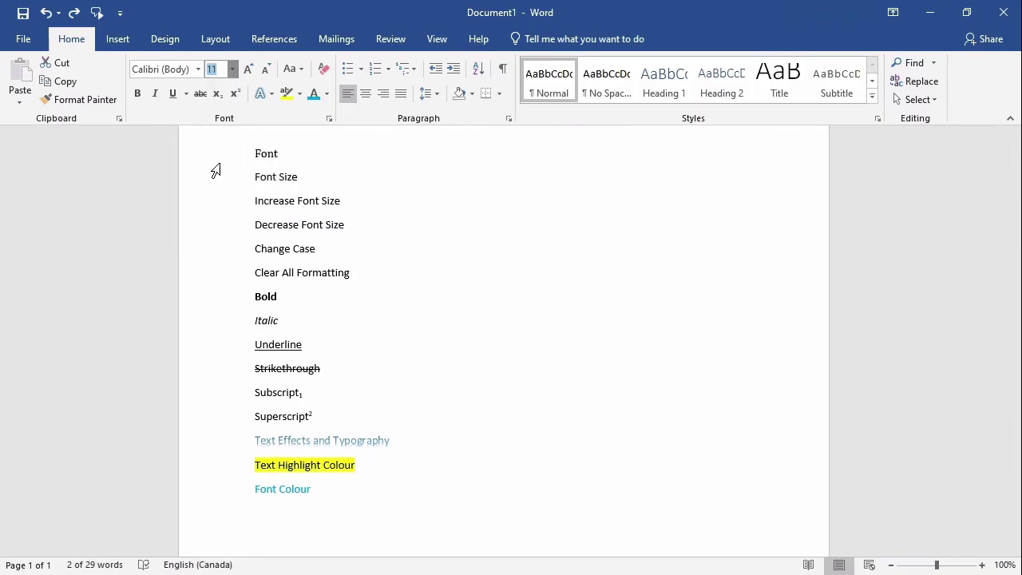
left_click(347, 178)
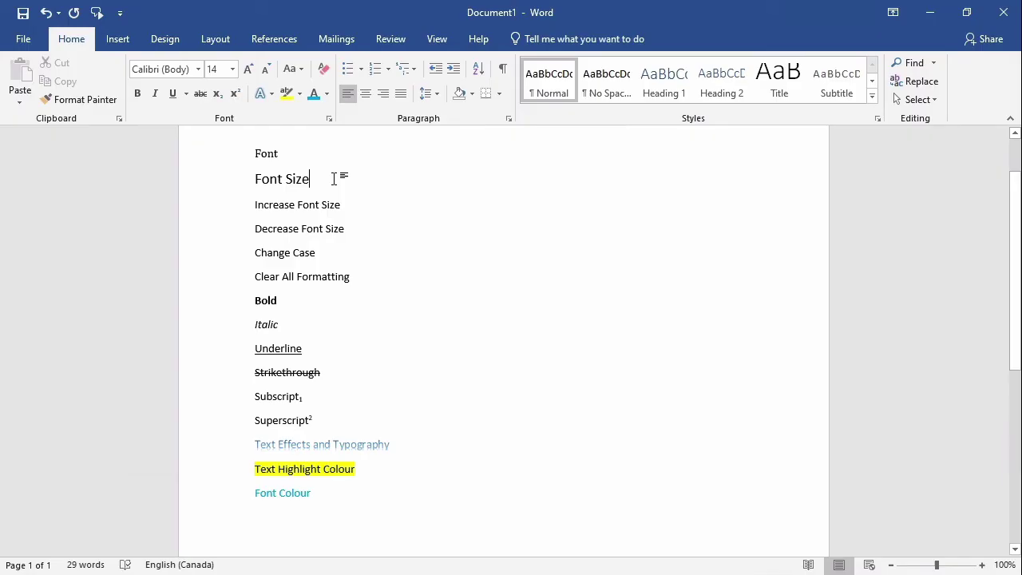
key("ctrl+z")
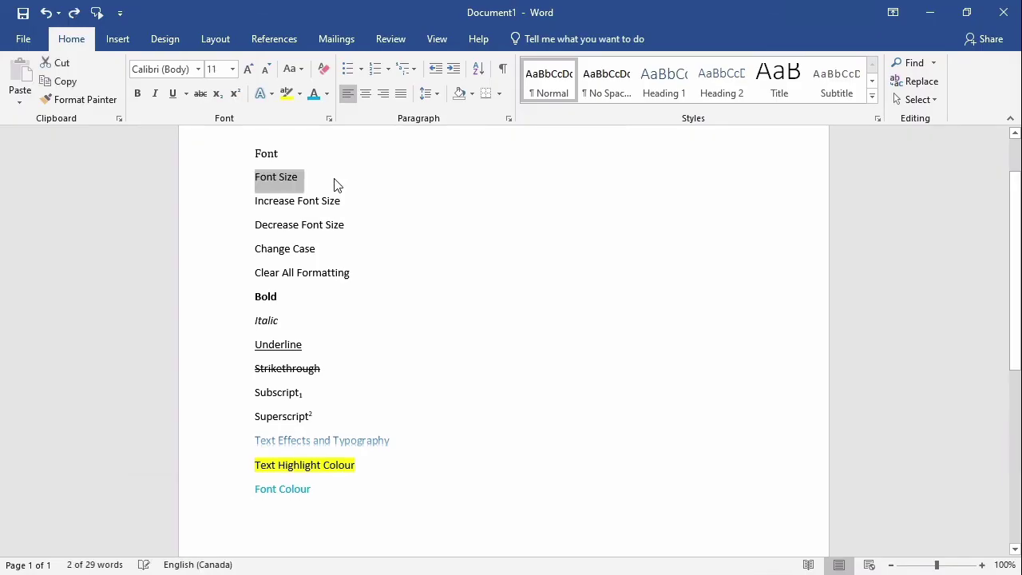
left_click(221, 70)
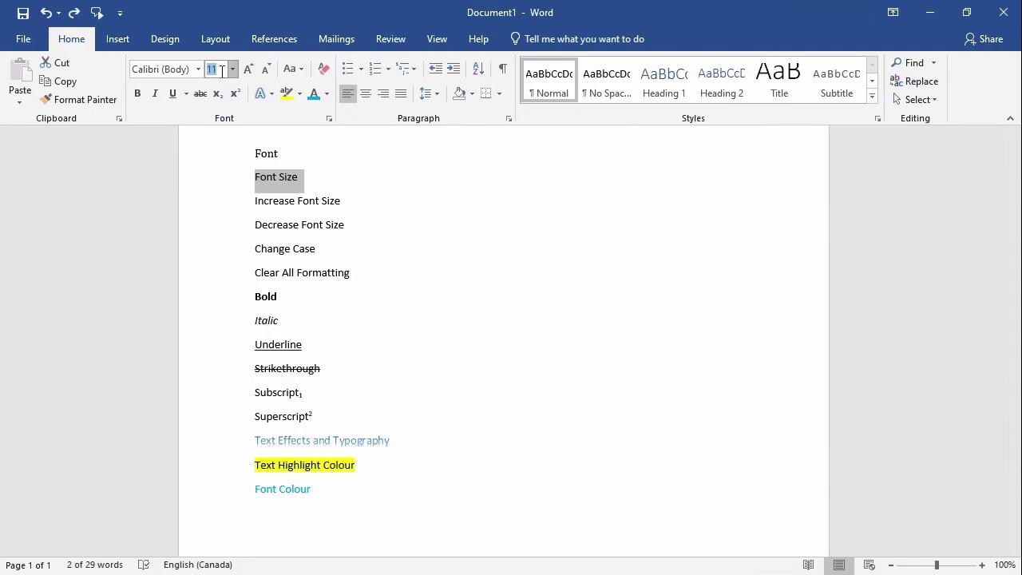
key("BackSpace")
type("14")
key("Return")
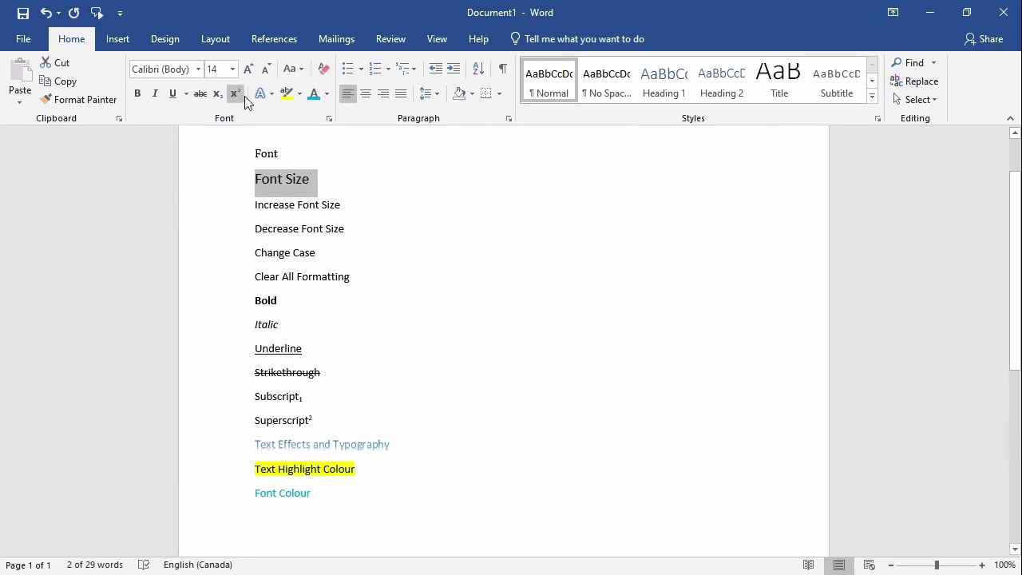
- Grow 'Increase Font Size' to 14 pt and shrink 'Decrease Font Size' to 9 pt
double_click(285, 204)
left_click(285, 204)
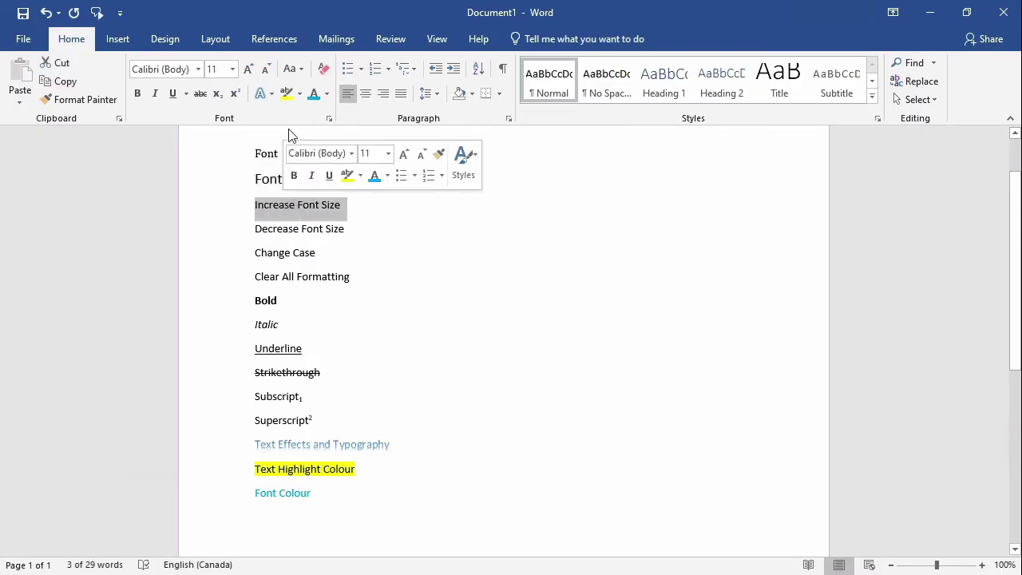
left_click(248, 69)
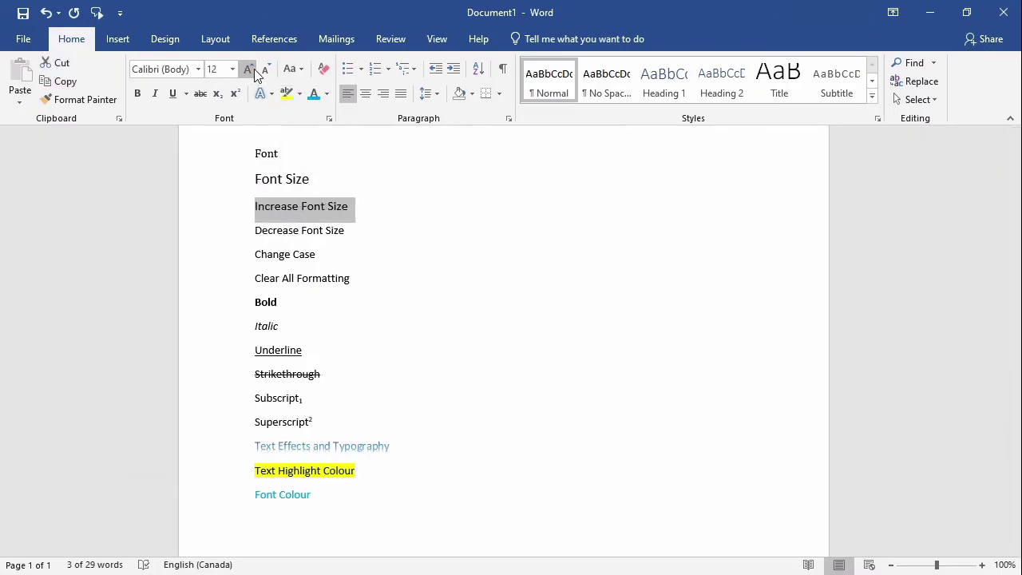
left_click(249, 69)
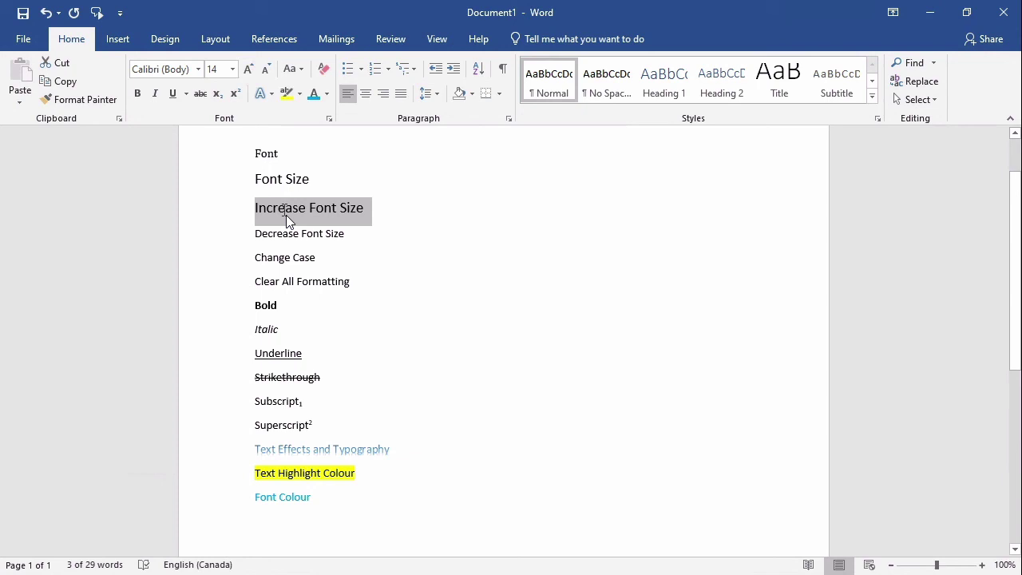
left_click_drag(255, 234, 351, 234)
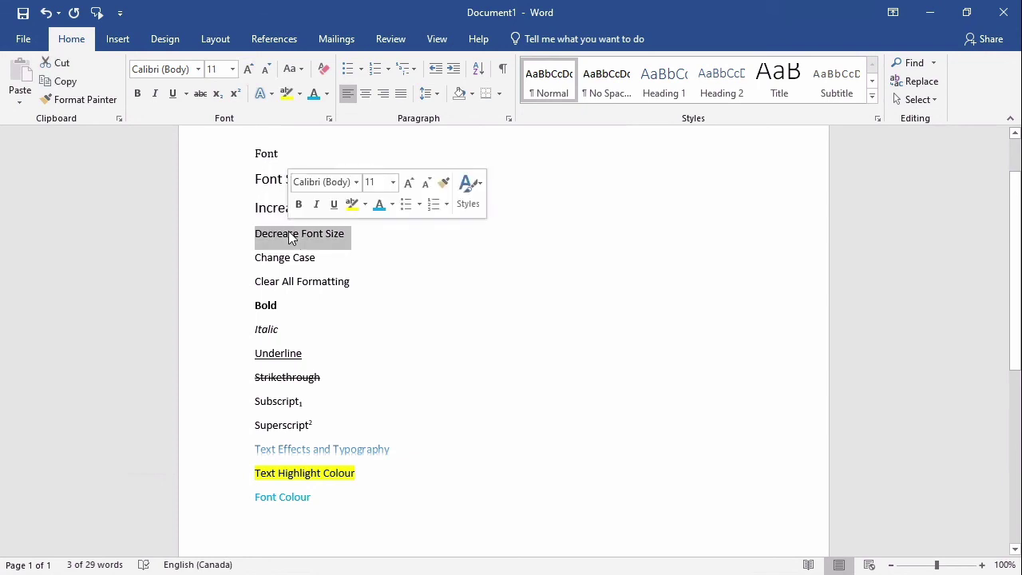
left_click(265, 70)
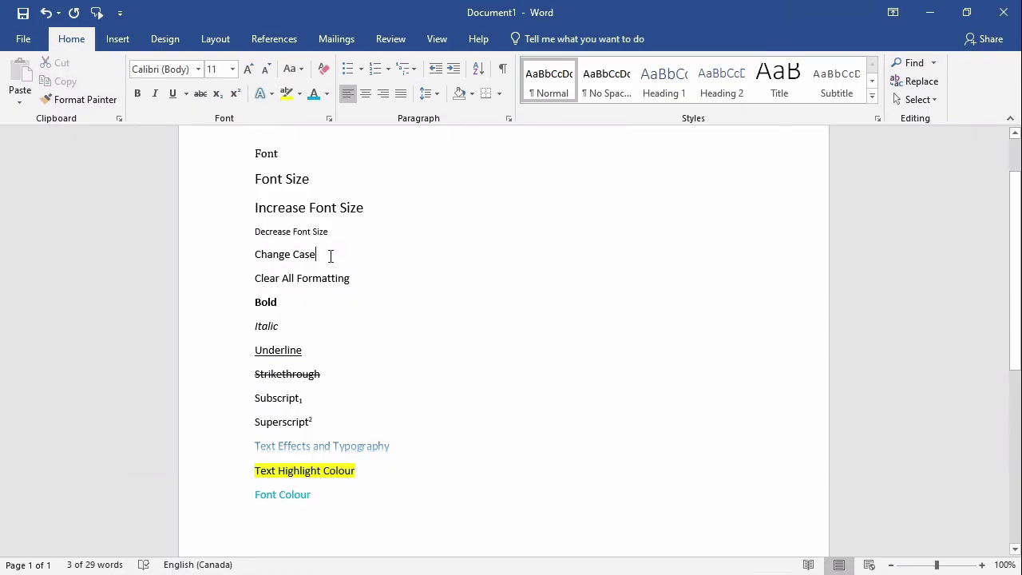
- Convert the 'Change Case' line to UPPERCASE
left_click_drag(331, 255, 249, 255)
left_click(293, 69)
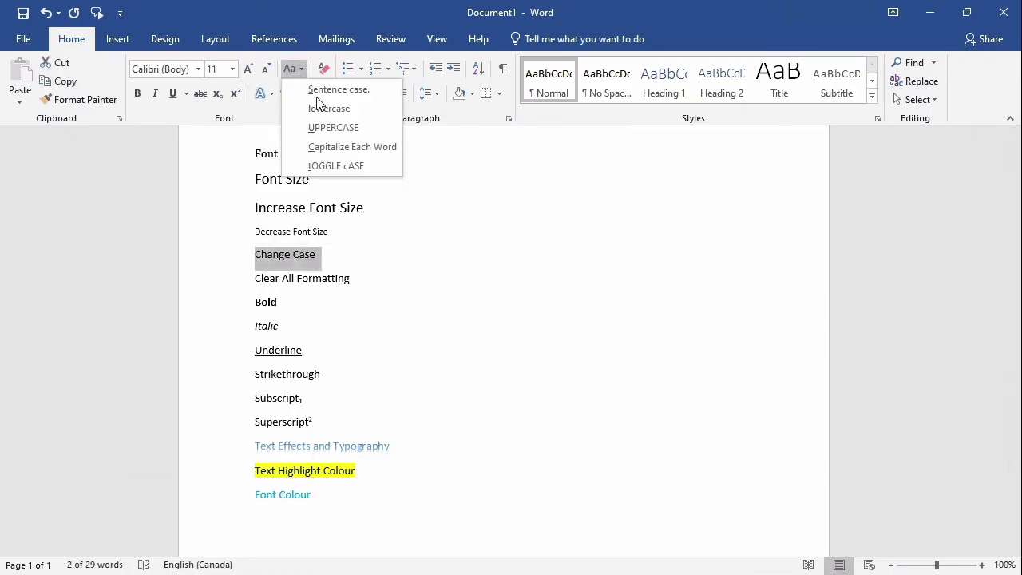
left_click(323, 130)
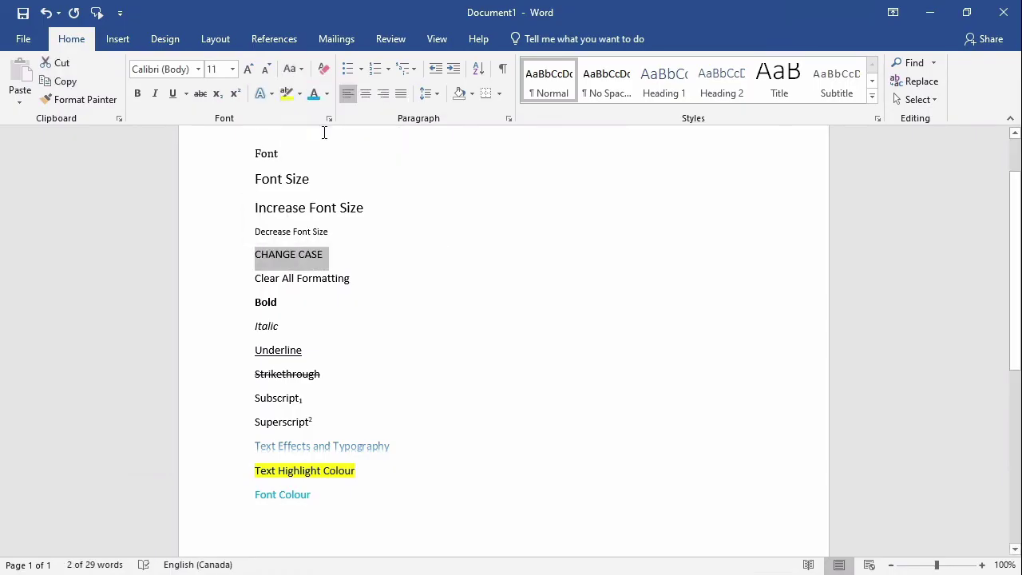
left_click(346, 280)
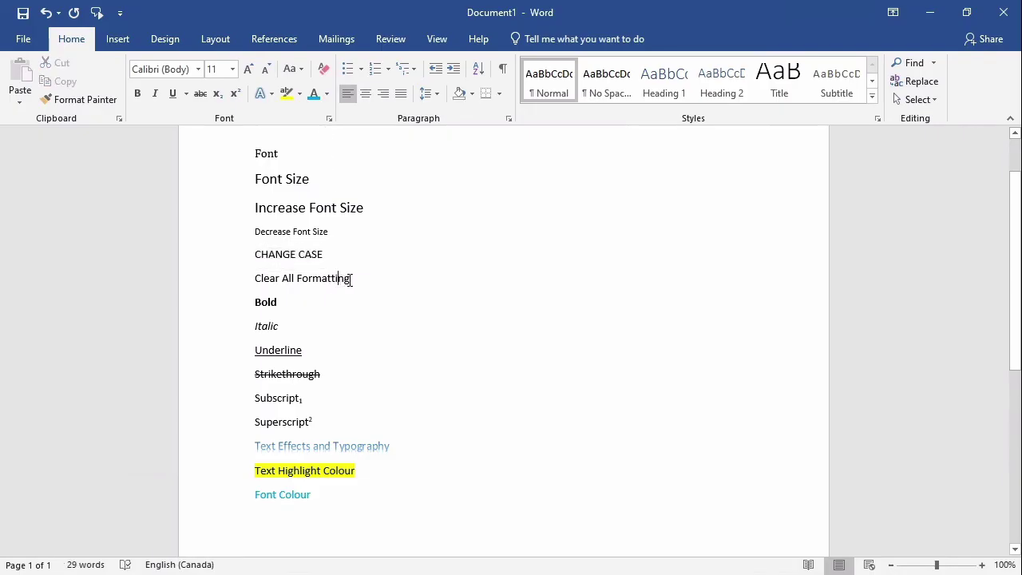
- Apply bold, italic and a single-line underline to the 'Clear All Formatting' line
triple_click(255, 278)
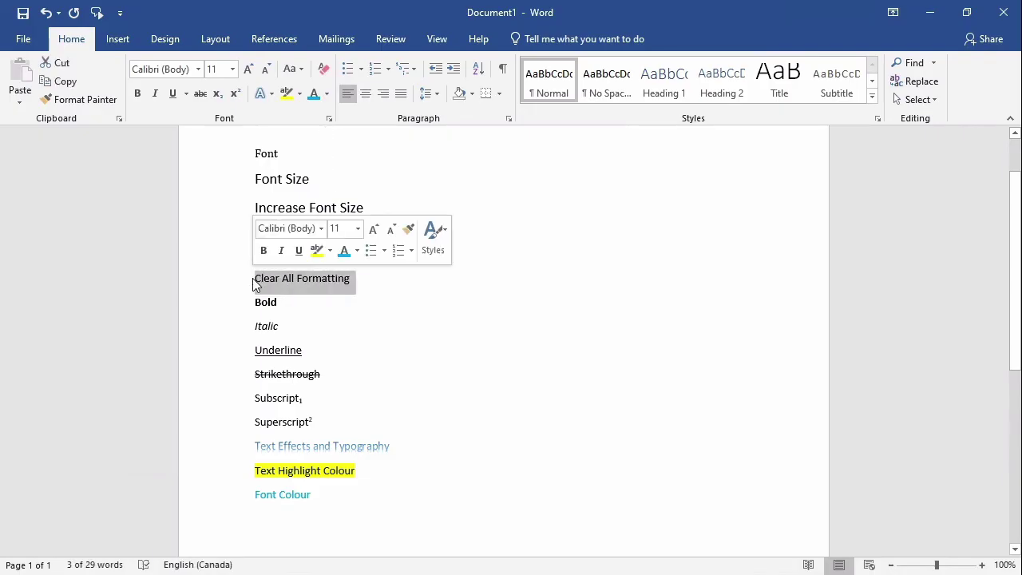
left_click(139, 93)
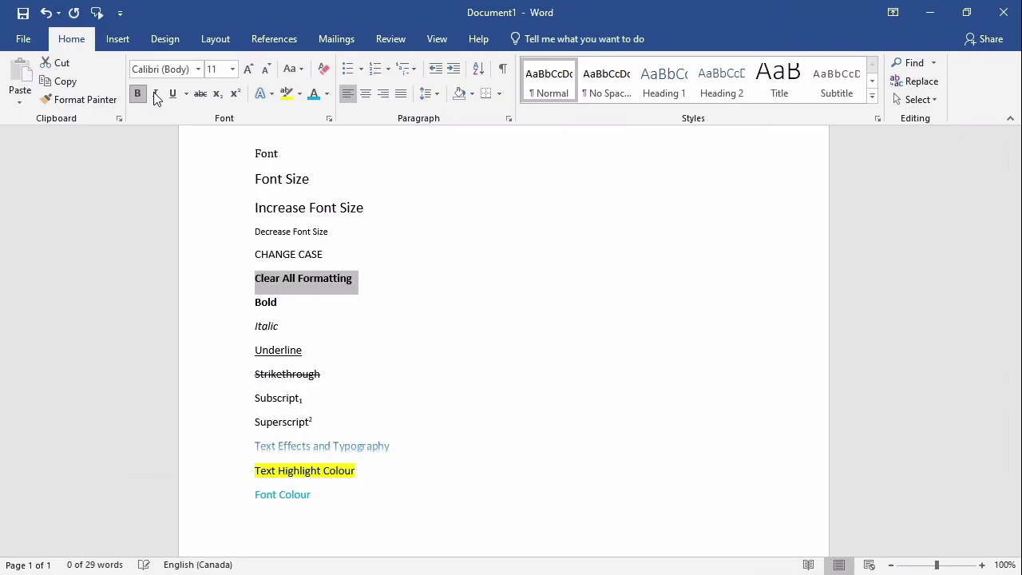
left_click(155, 93)
left_click(186, 94)
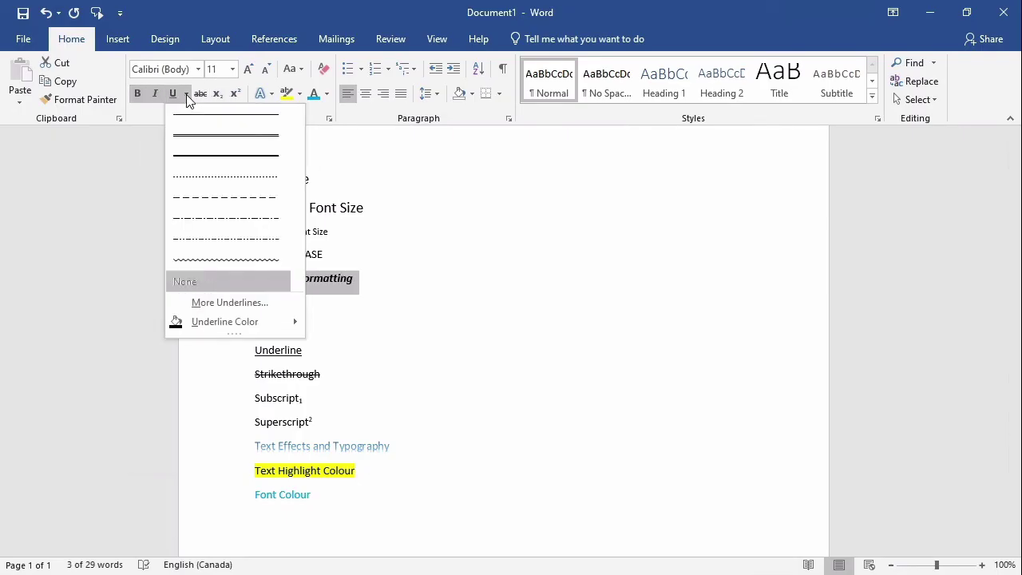
left_click(251, 126)
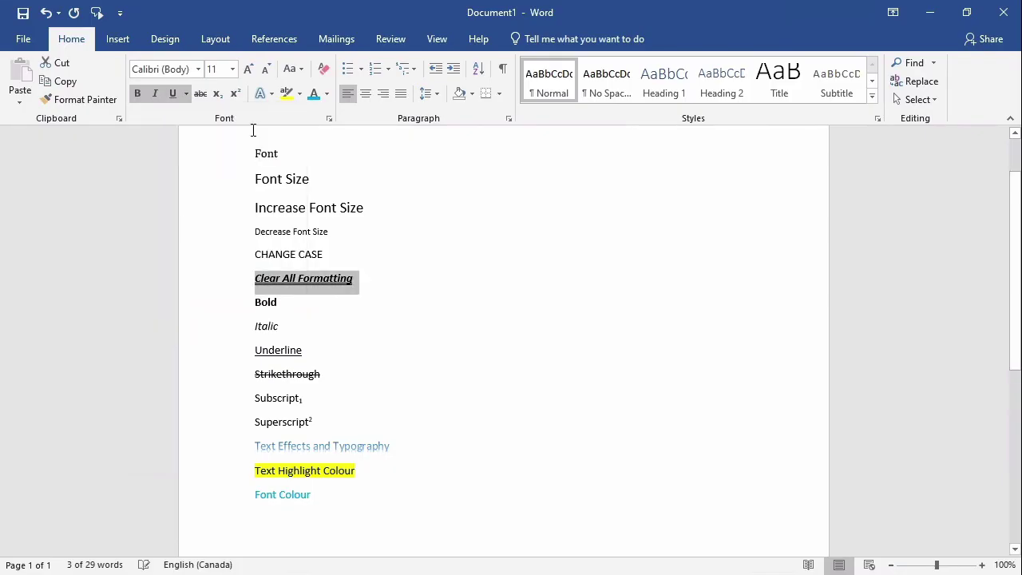
- Remove all formatting from the selected 'Clear All Formatting' line
left_click(325, 72)
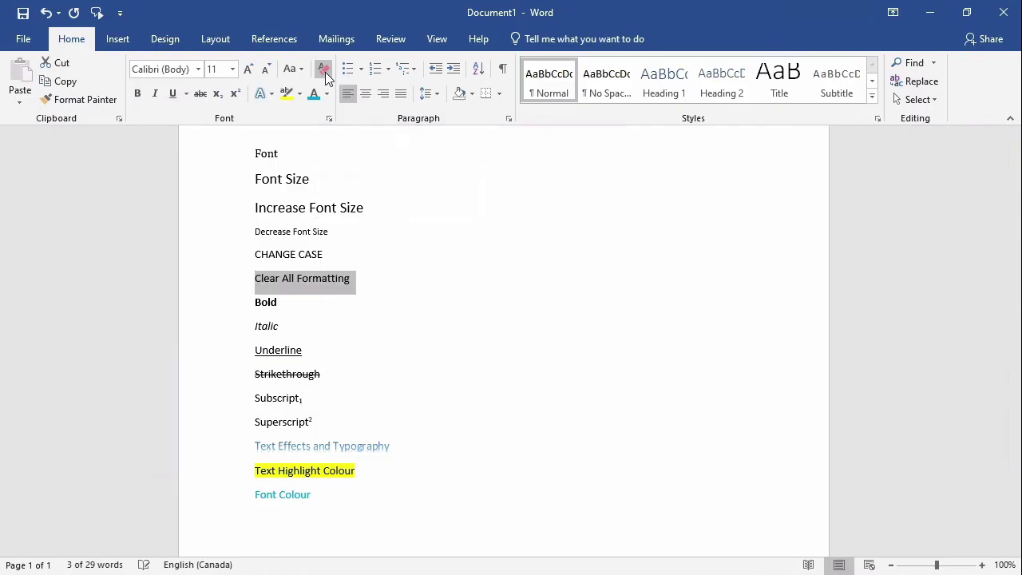